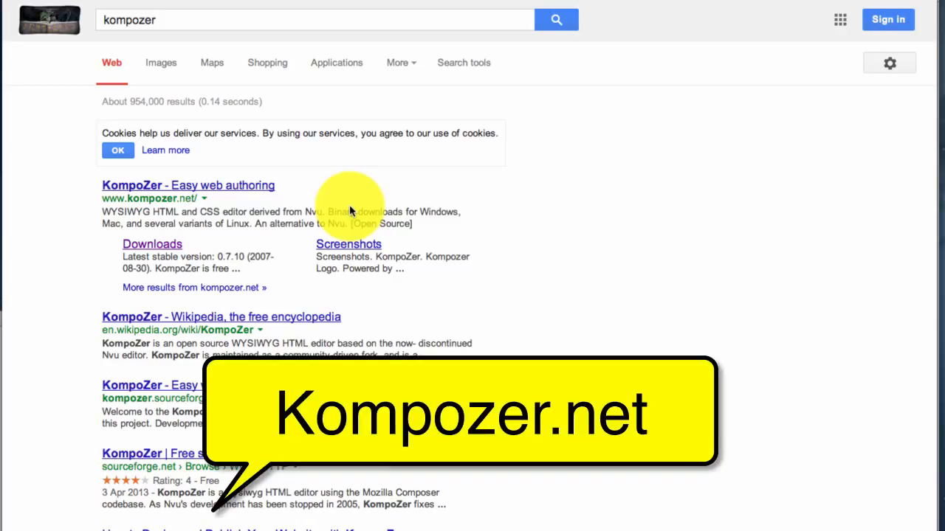
Open the KompoZer Downloads page from the web search results.
left_click(156, 243)
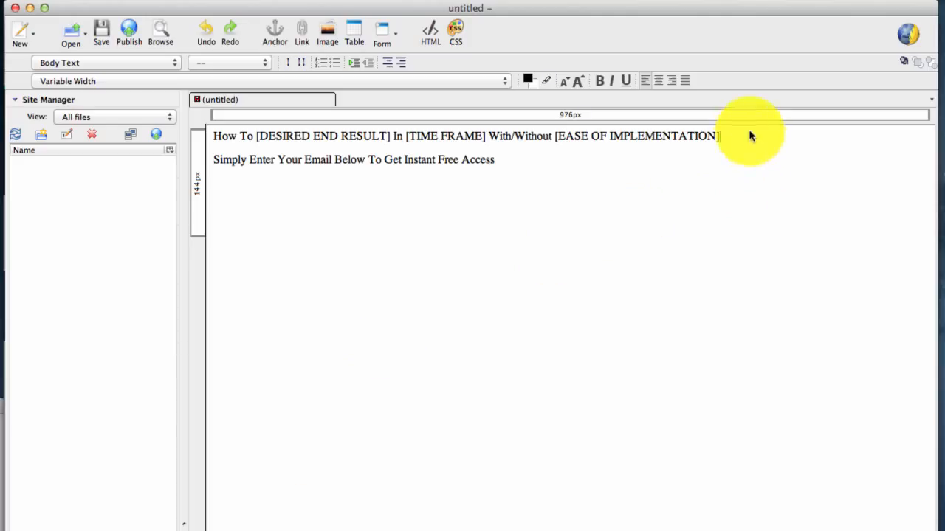
triple_click(463, 134)
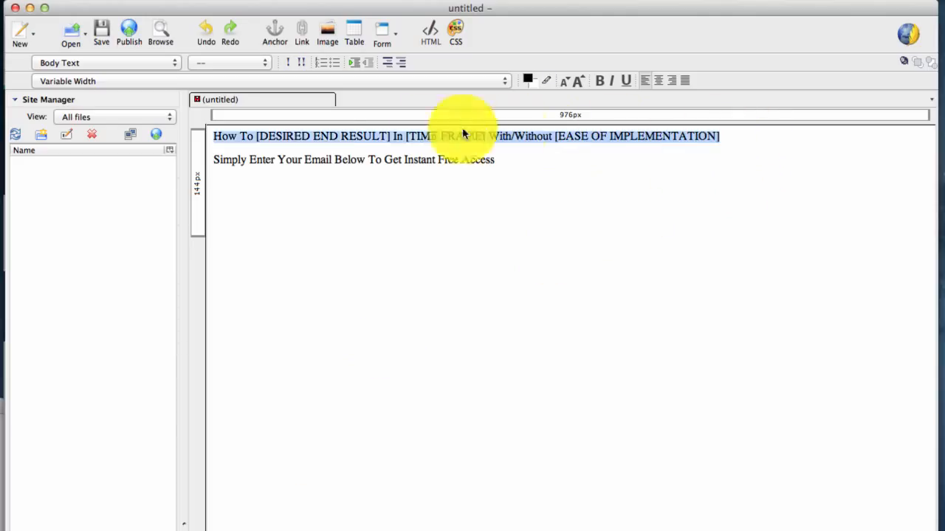
left_click(214, 138)
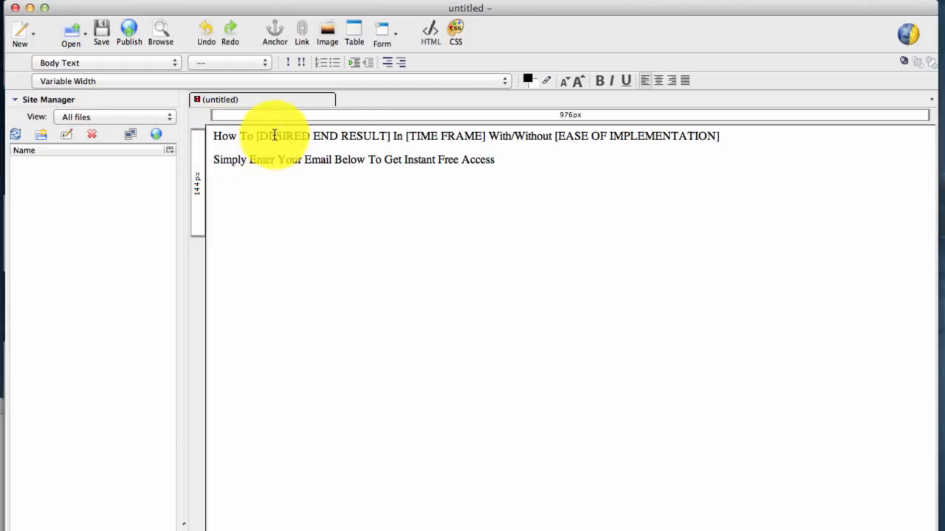
left_click_drag(268, 135, 458, 136)
left_click_drag(589, 136, 671, 135)
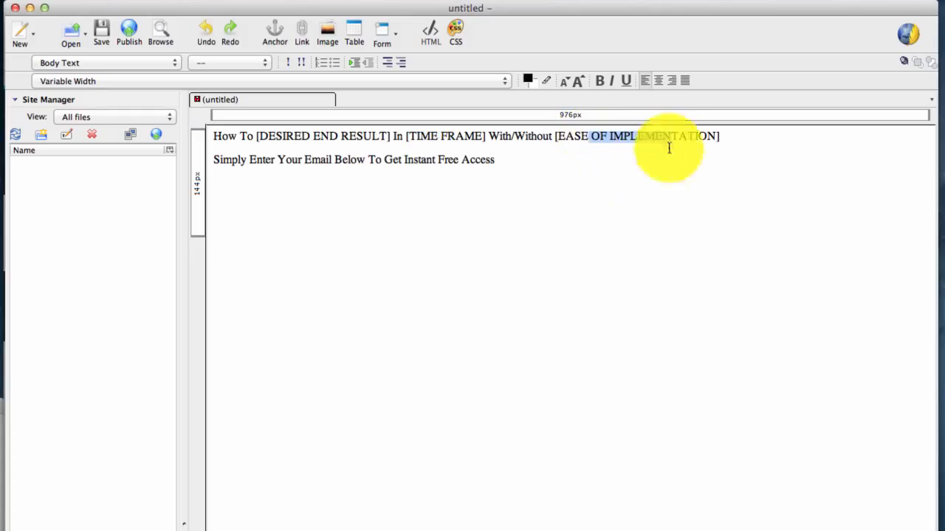
Centre the "How To [DESIRED END RESULT]" headline and make it bold.
left_click(752, 139)
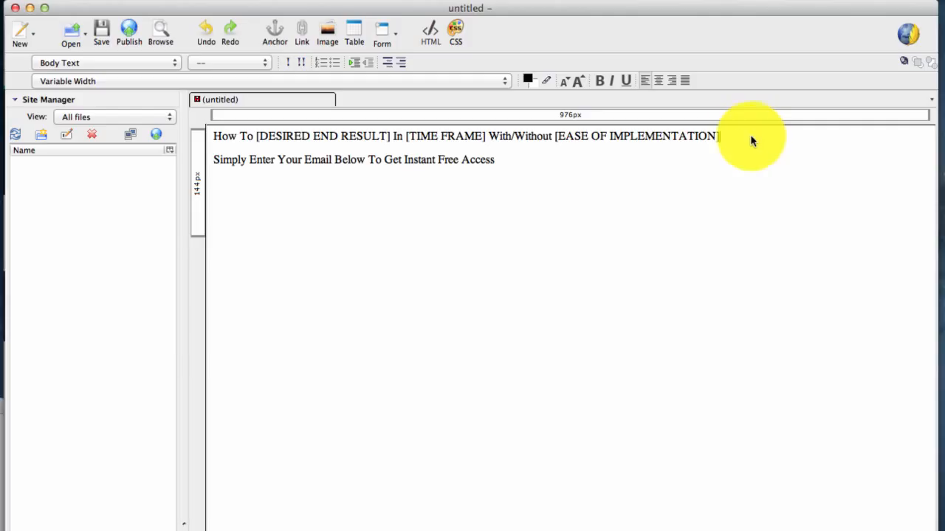
left_click_drag(751, 140, 212, 150)
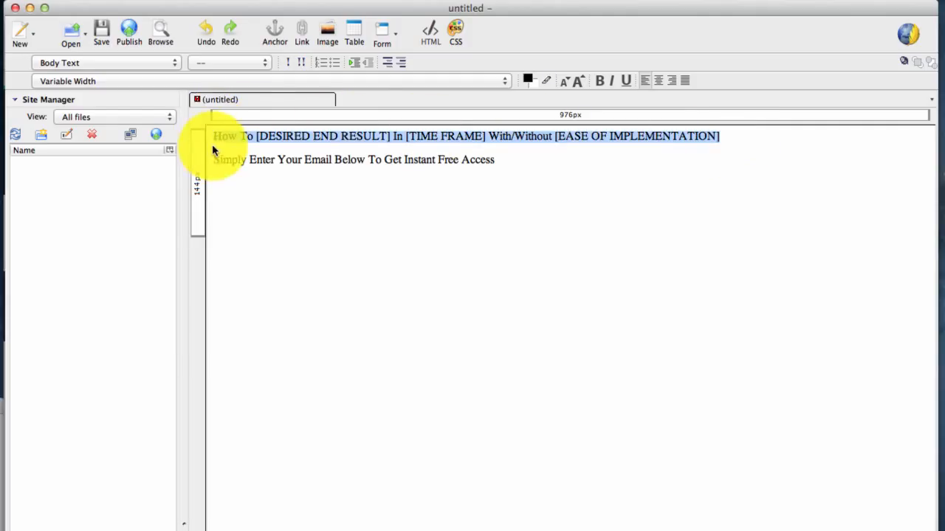
left_click(657, 80)
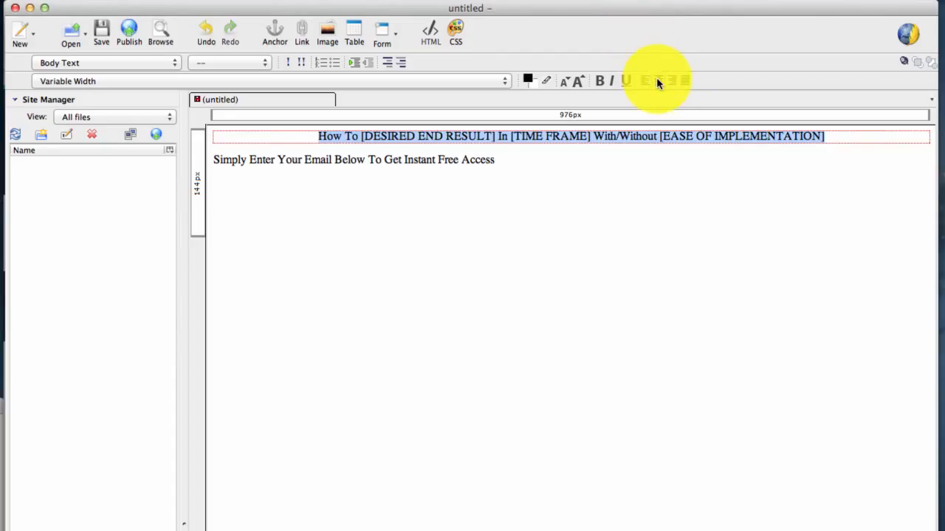
left_click(598, 81)
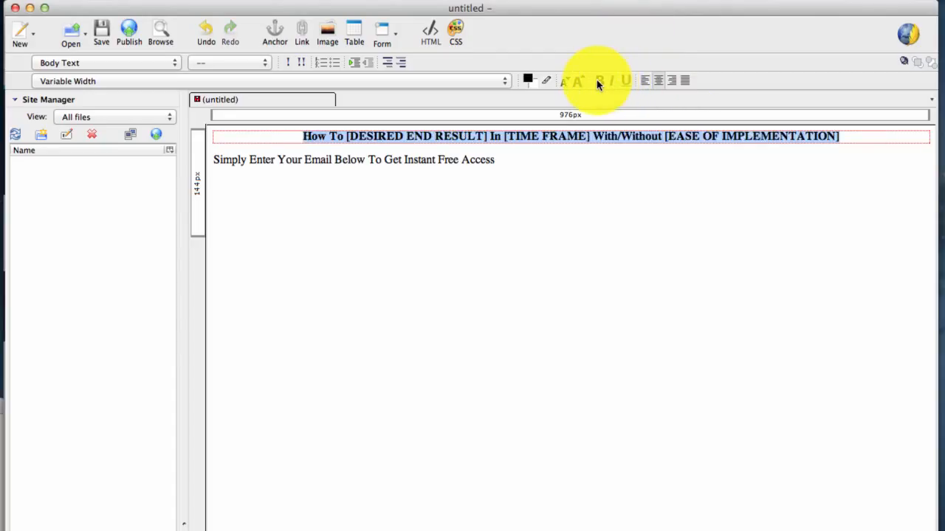
Set the headline's font to Helvetica, Arial and enlarge its text by three size steps.
left_click(198, 80)
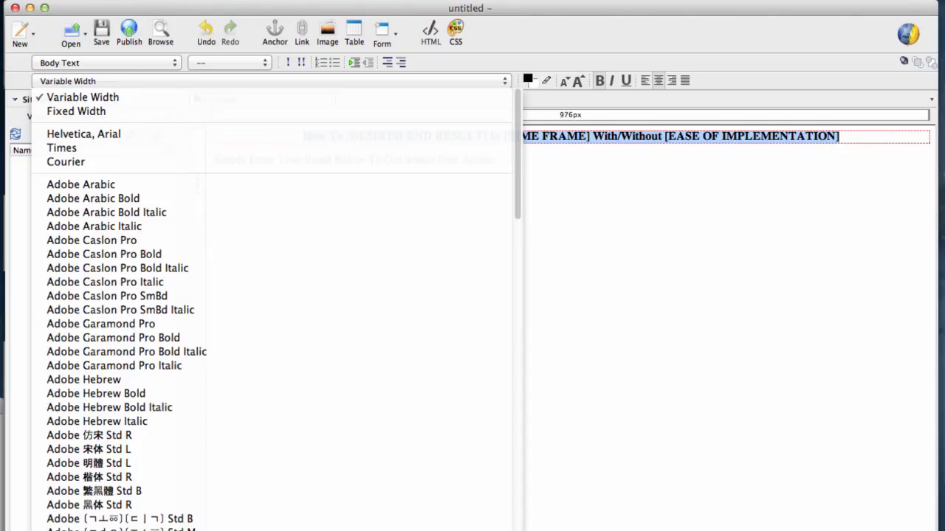
left_click(84, 134)
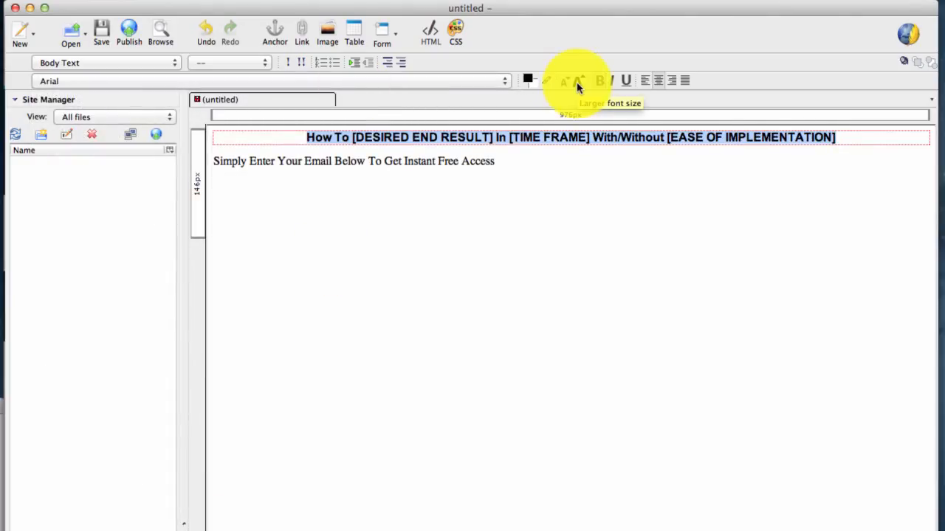
left_click(577, 82)
left_click(576, 82)
left_click(576, 82)
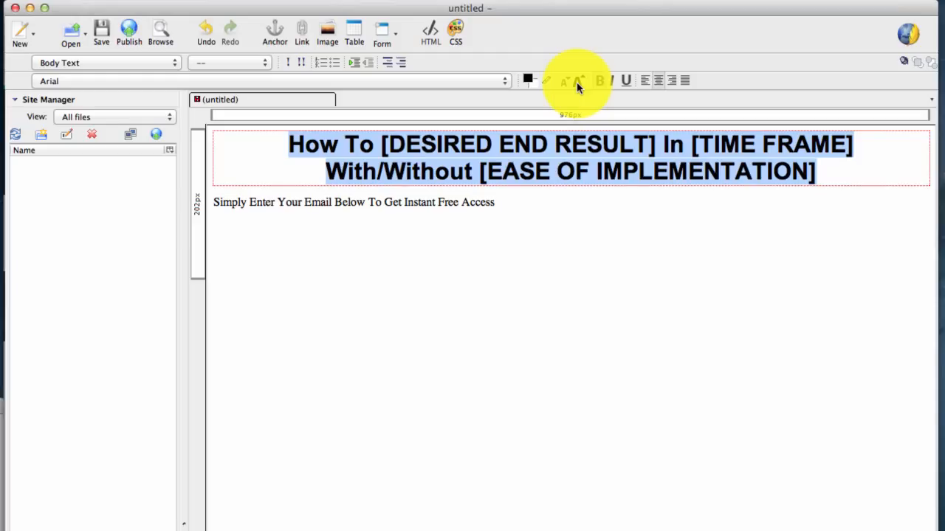
Change the headline's text colour to the predefined dark red.
left_click(528, 81)
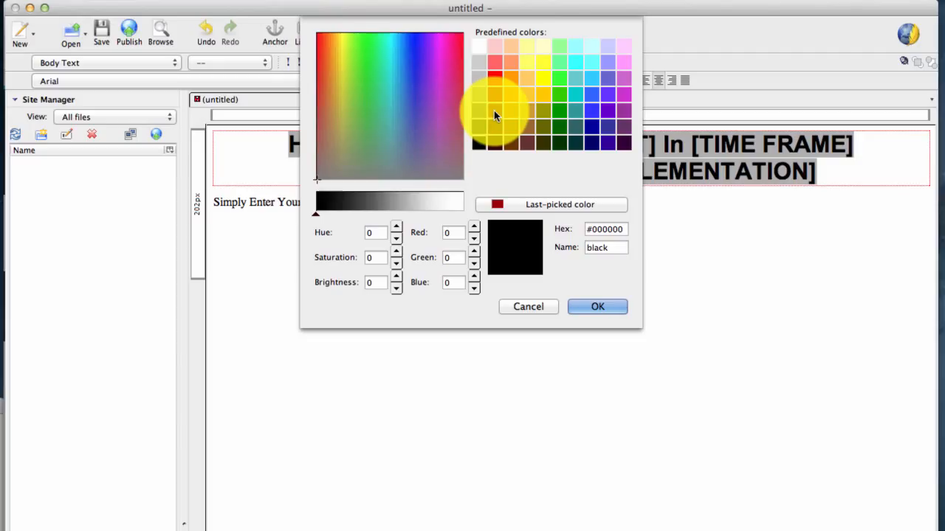
left_click(494, 111)
left_click(617, 307)
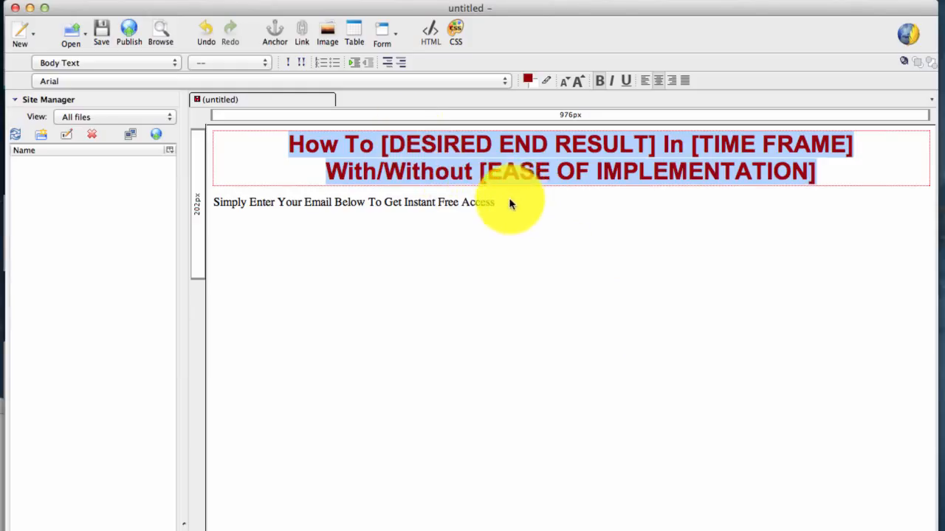
Centre the "Simply Enter Your Email Below To Get Instant Free Access" line and make it bold.
left_click_drag(512, 214, 176, 220)
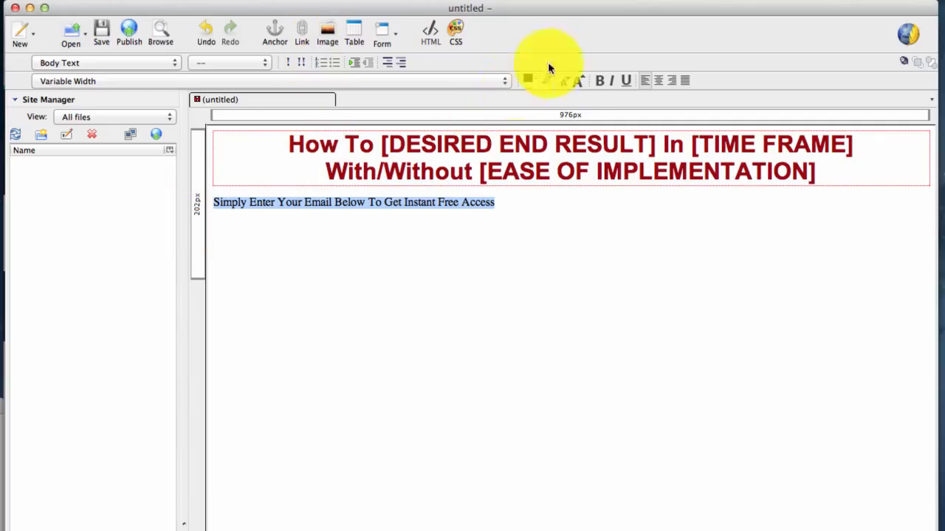
left_click(659, 81)
left_click(602, 81)
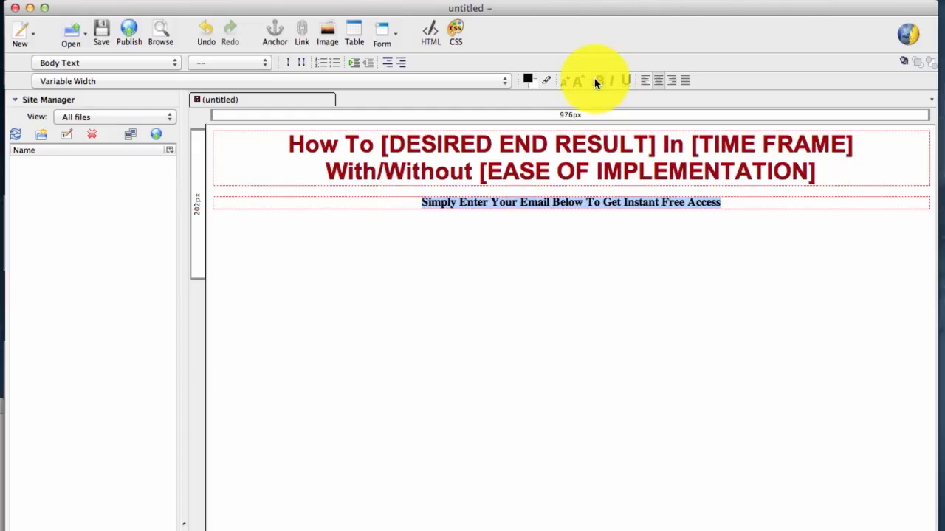
Enlarge the email instruction line by one size step and set its font to Arial.
left_click(580, 80)
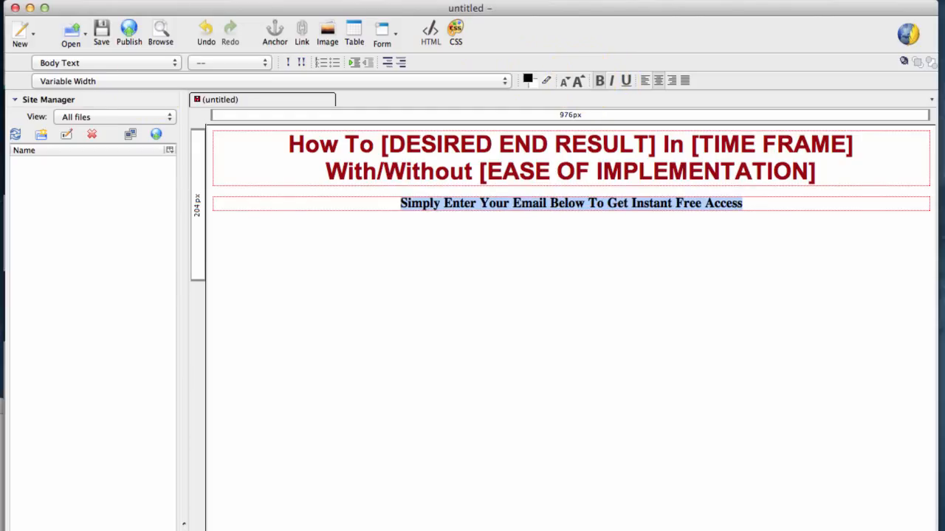
left_click(74, 79)
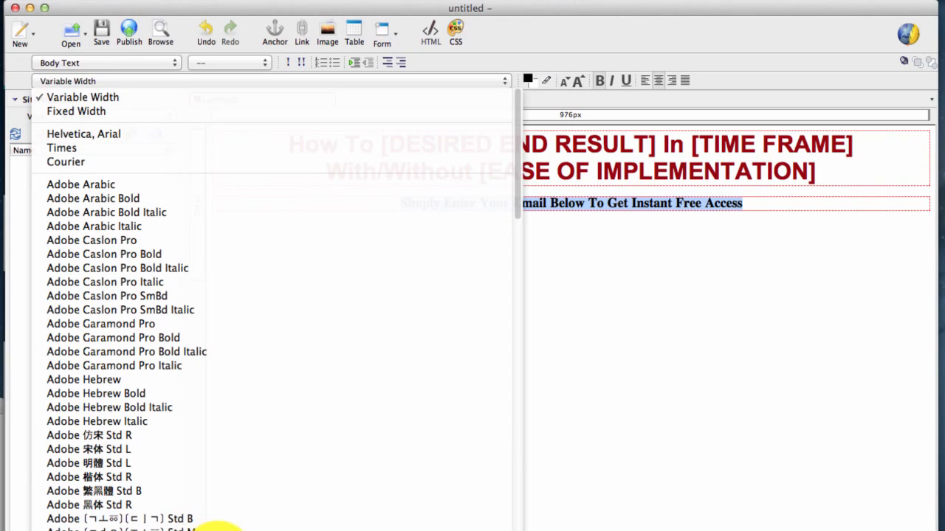
left_click(81, 530)
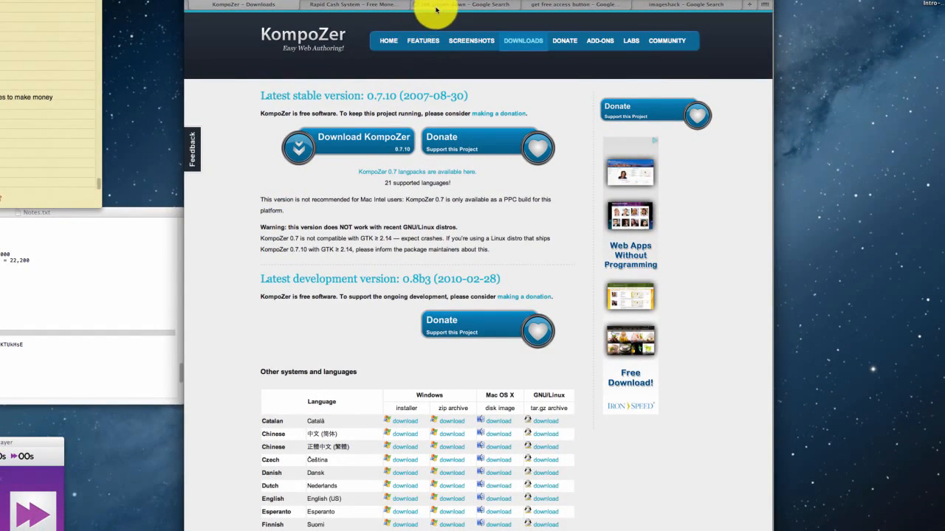
In the browser, save the five hand-drawn arrows image ARROWS-DOWN.png from the "red arrows down" image results to the desktop.
left_click(430, 7)
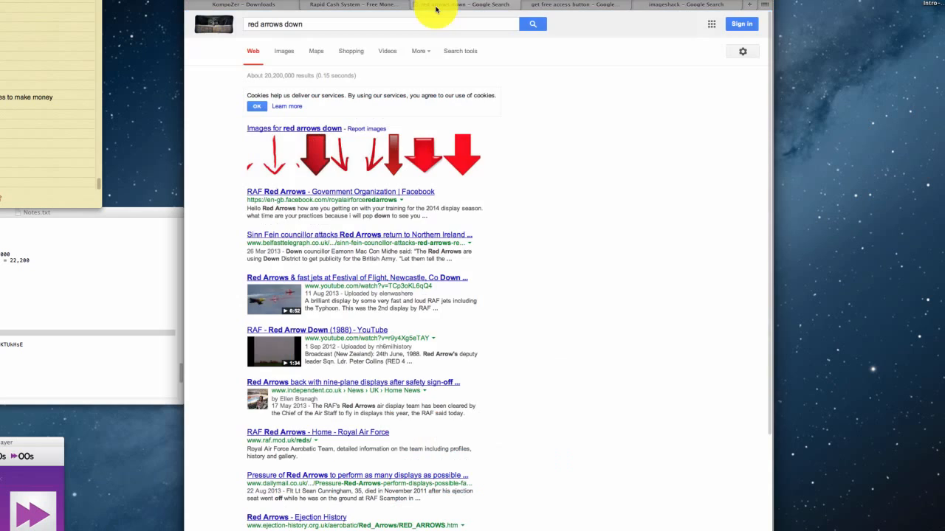
left_click(288, 57)
scroll(377, 222, "down", 10)
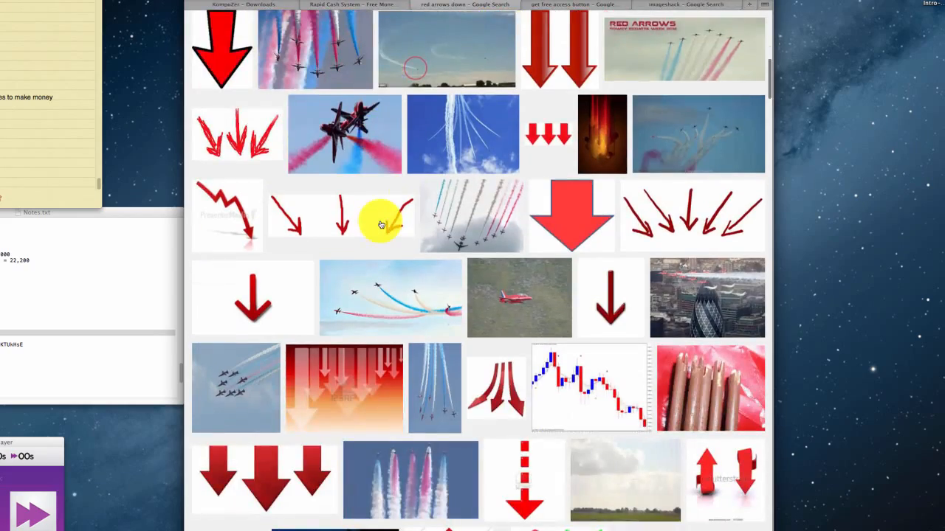
scroll(380, 224, "down", 8)
scroll(381, 225, "up", 6)
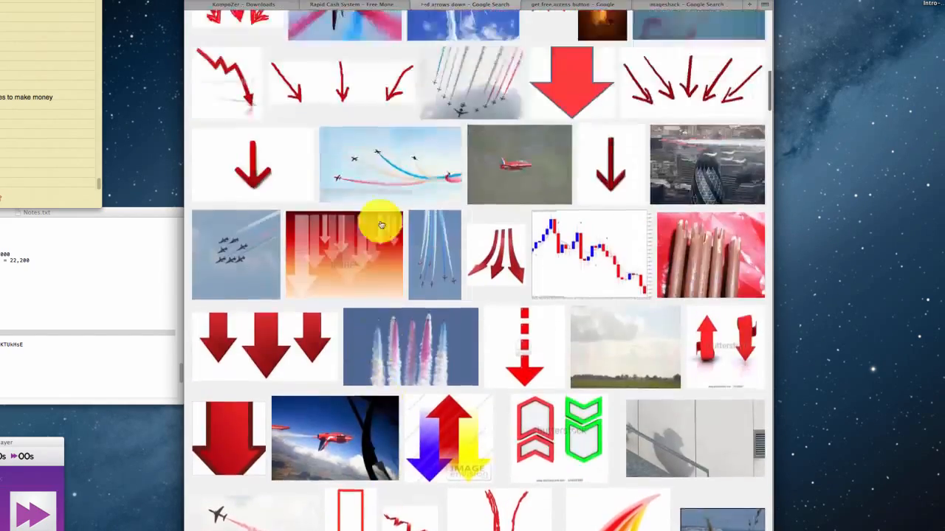
scroll(381, 225, "down", 8)
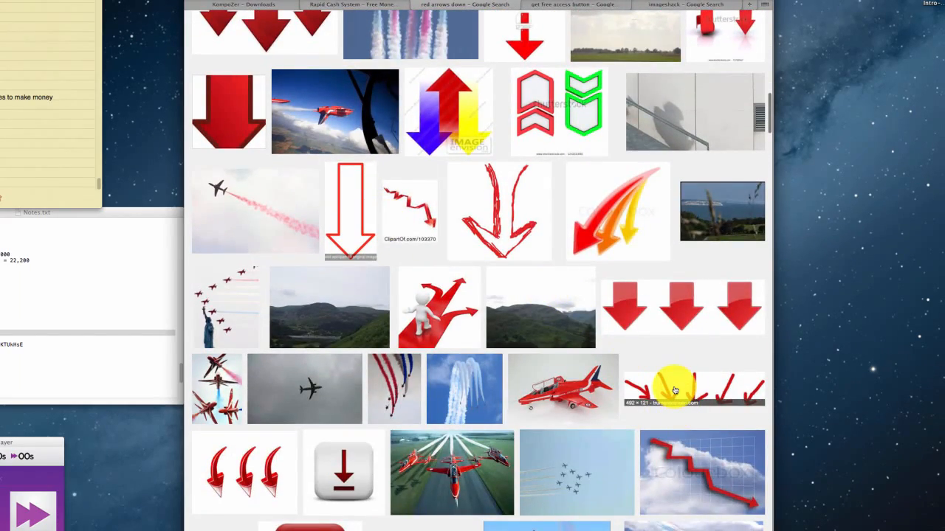
left_click(674, 390)
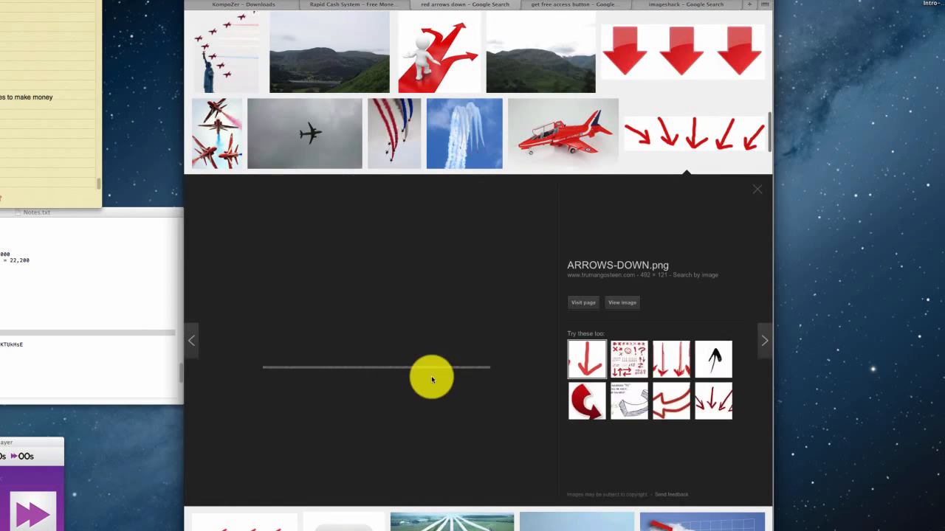
left_click_drag(385, 348, 894, 343)
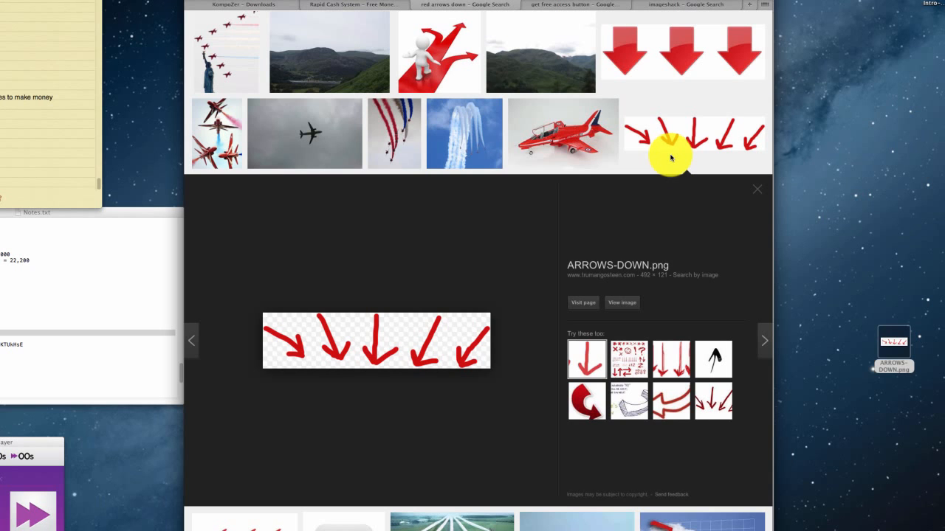
left_click(756, 189)
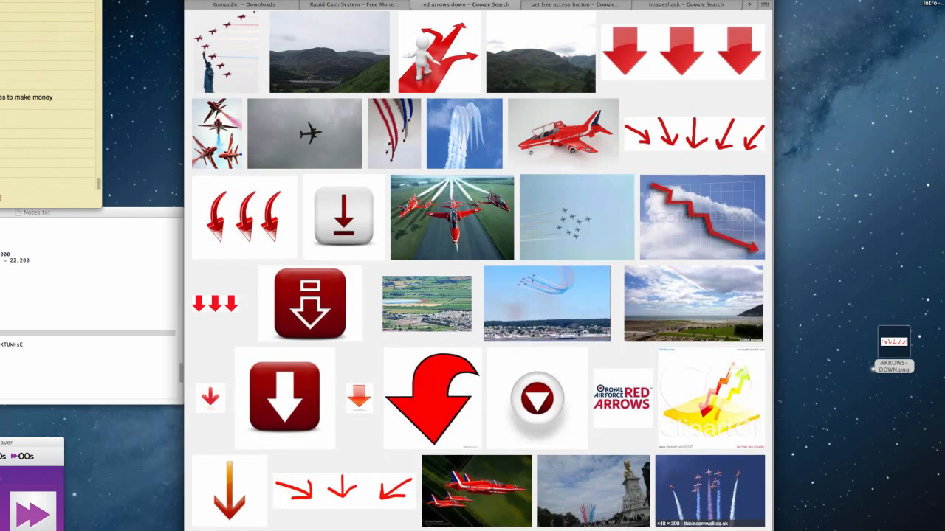
Switch back to KompoZer and insert ARROWS-DOWN.png from the desktop below the email instruction line.
key("super+Tab")
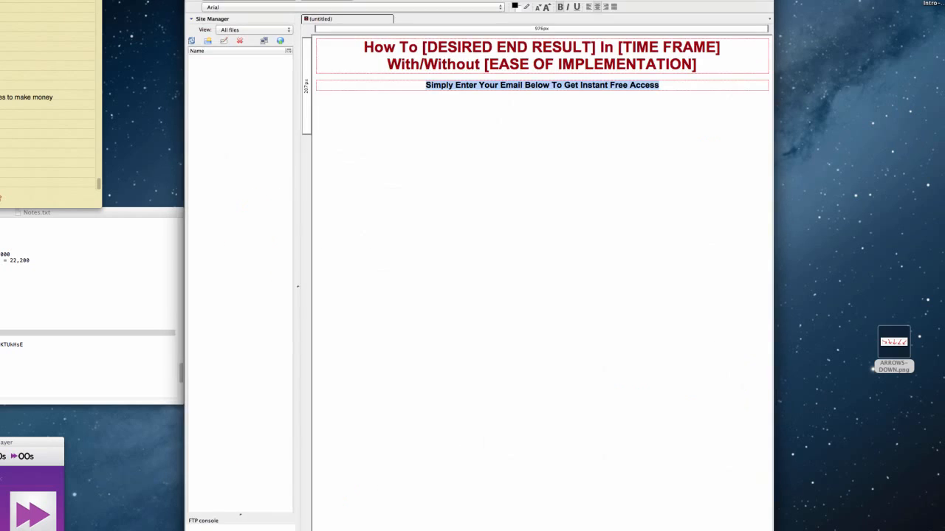
left_click(902, 352)
left_click_drag(899, 347, 565, 110)
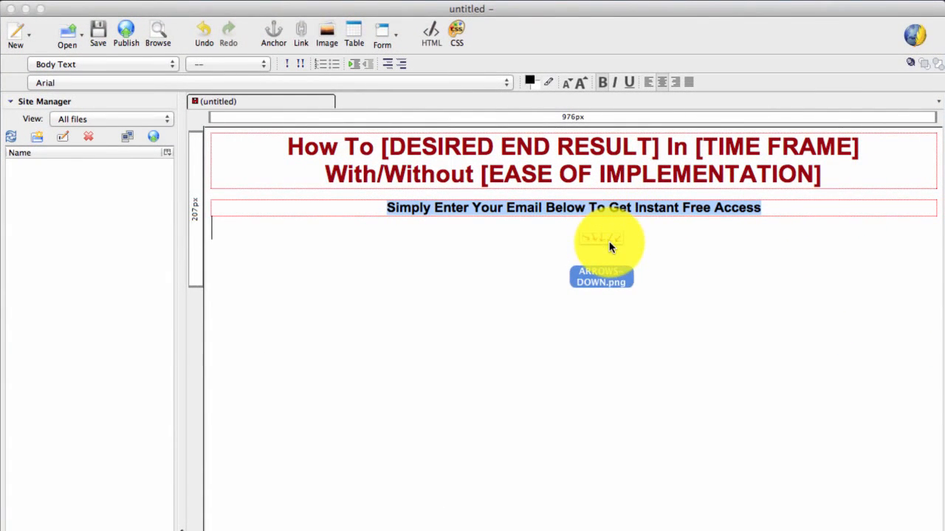
left_click_drag(609, 247, 612, 247)
Centre the arrows image on the page and shrink it from its lower-right corner.
left_click(409, 278)
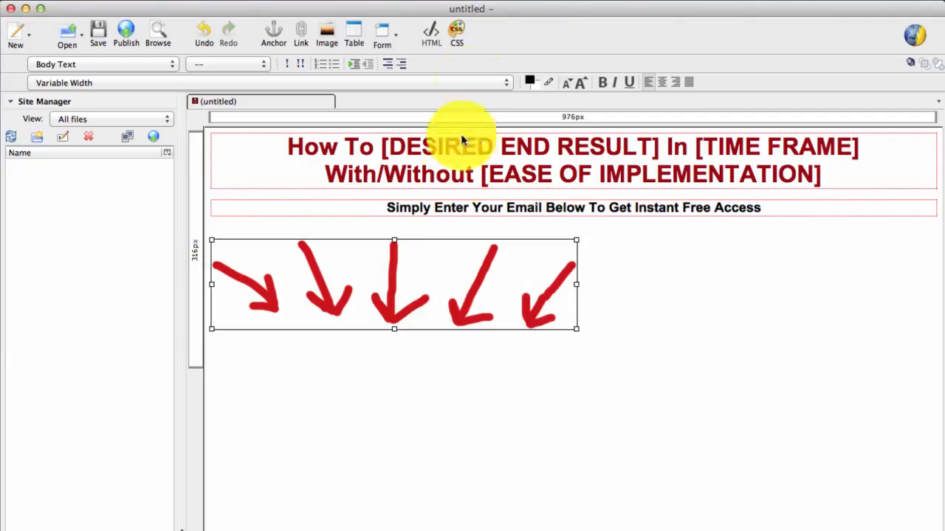
left_click(661, 83)
left_click(691, 328)
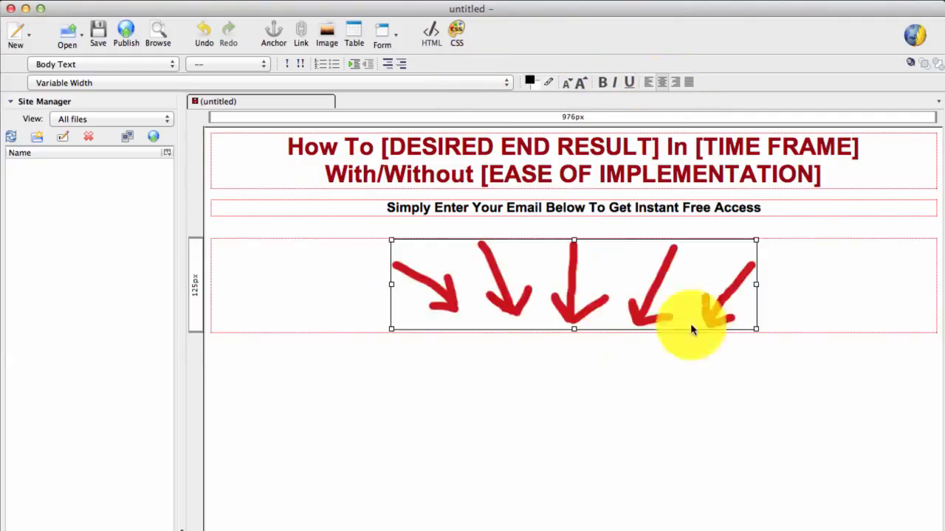
left_click_drag(754, 328, 664, 330)
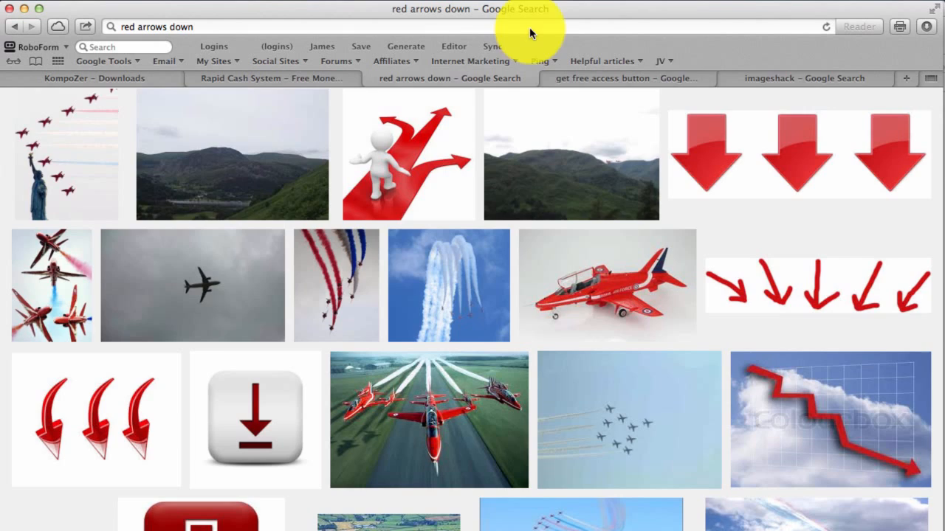
In the browser, open the ImageShack site from its search results and choose ARROWS-DOWN.png from the desktop for upload.
left_click(799, 77)
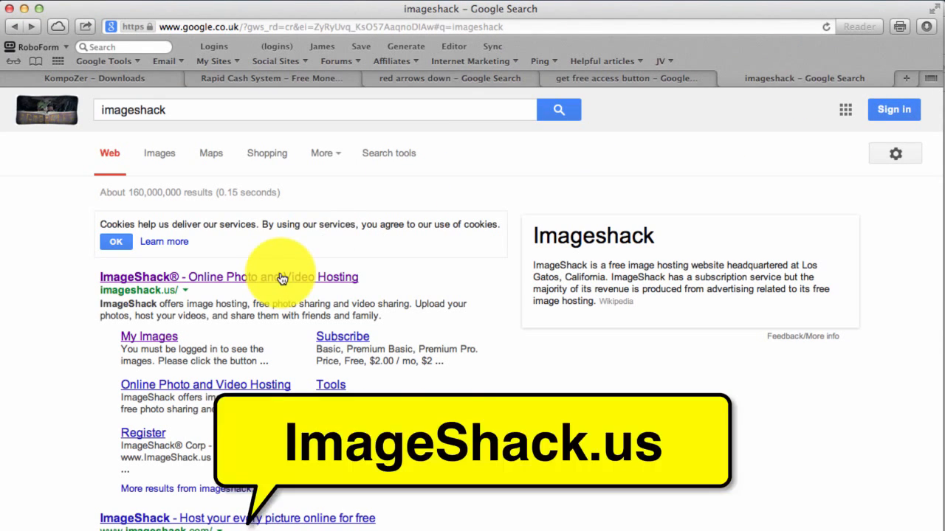
left_click(281, 277)
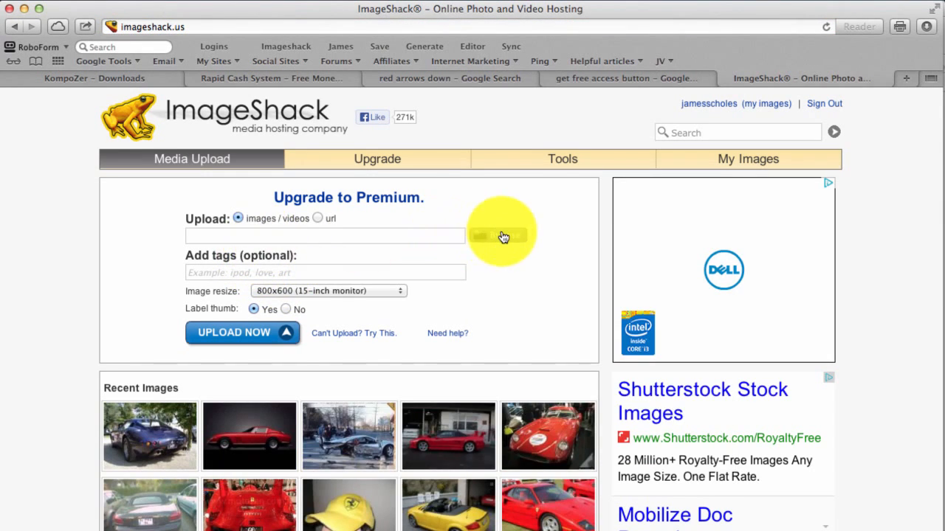
left_click(502, 237)
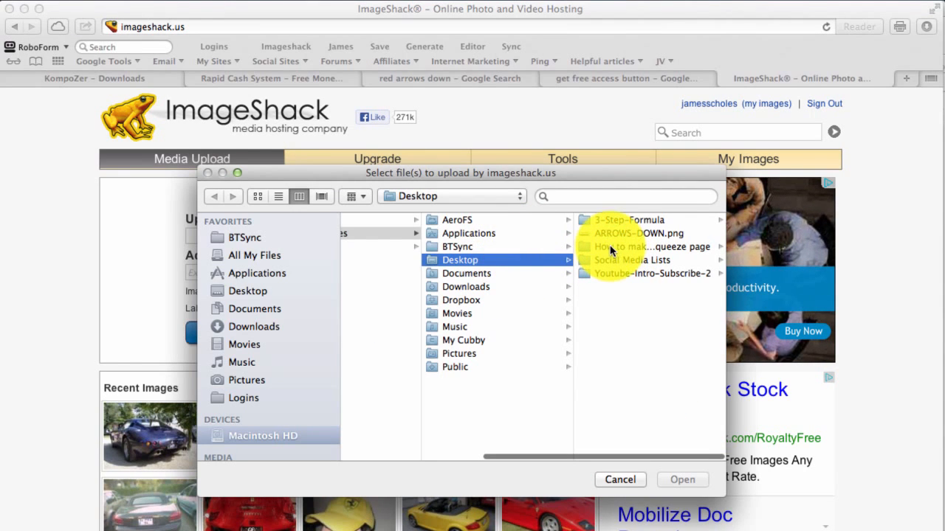
left_click(617, 233)
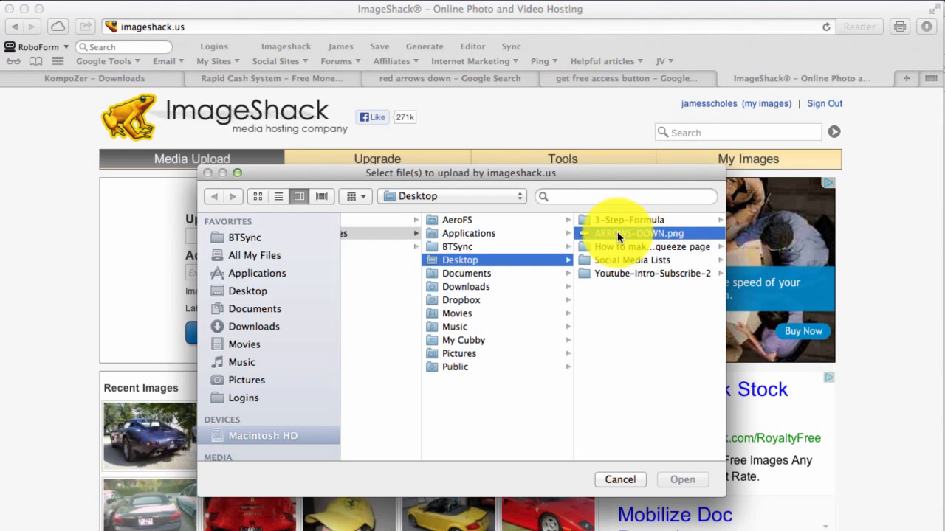
key("Return")
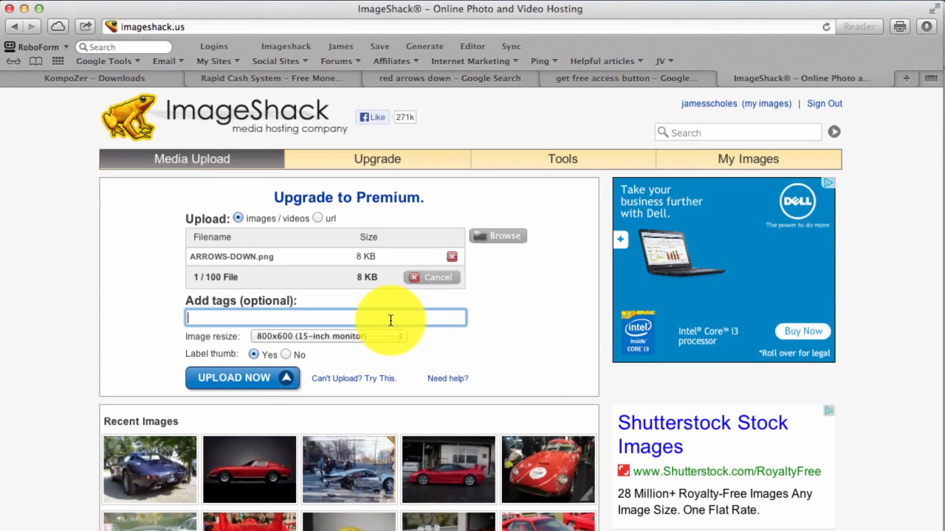
Upload ARROWS-DOWN.png to ImageShack, continue to the image links and copy the uploaded image's direct link.
left_click(233, 380)
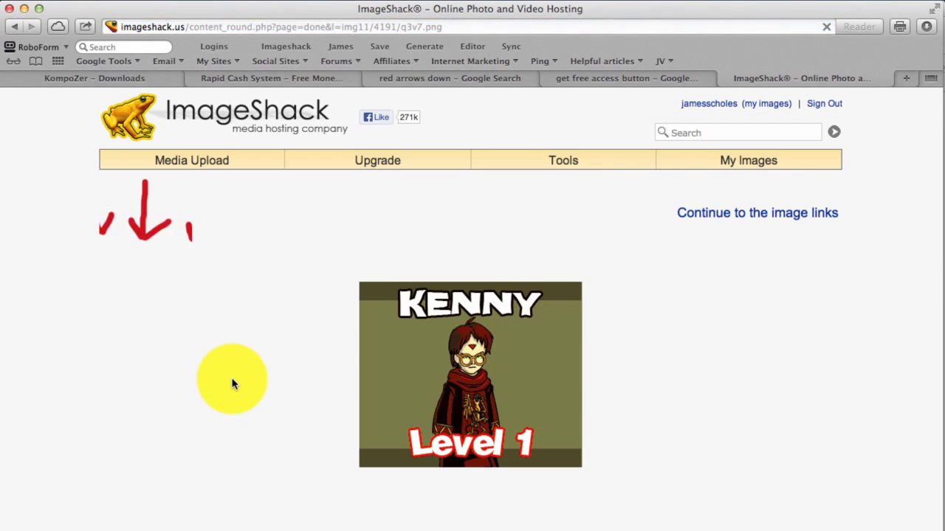
left_click(722, 218)
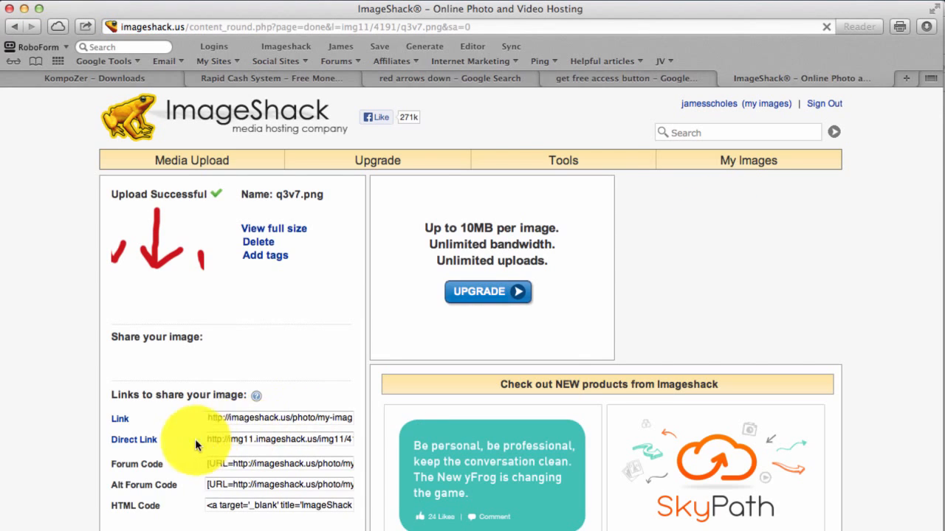
left_click(211, 438)
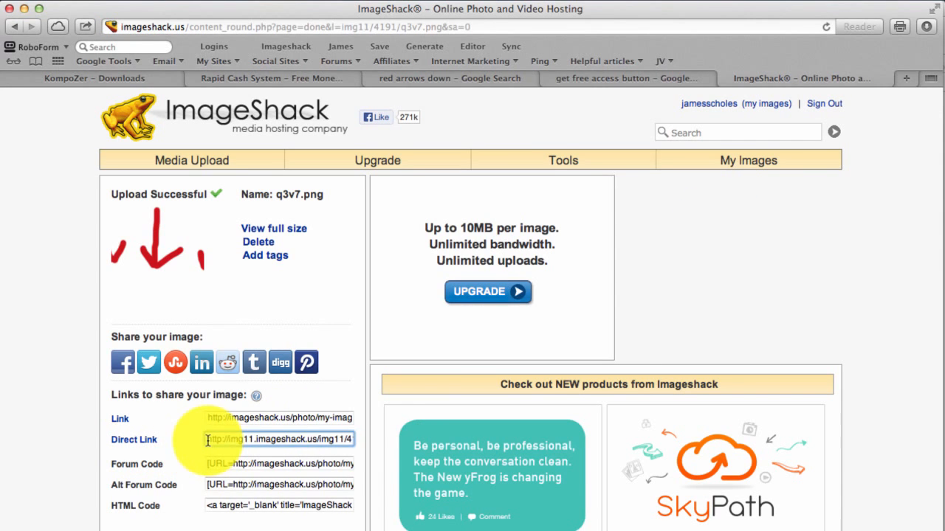
left_click_drag(349, 444, 422, 448)
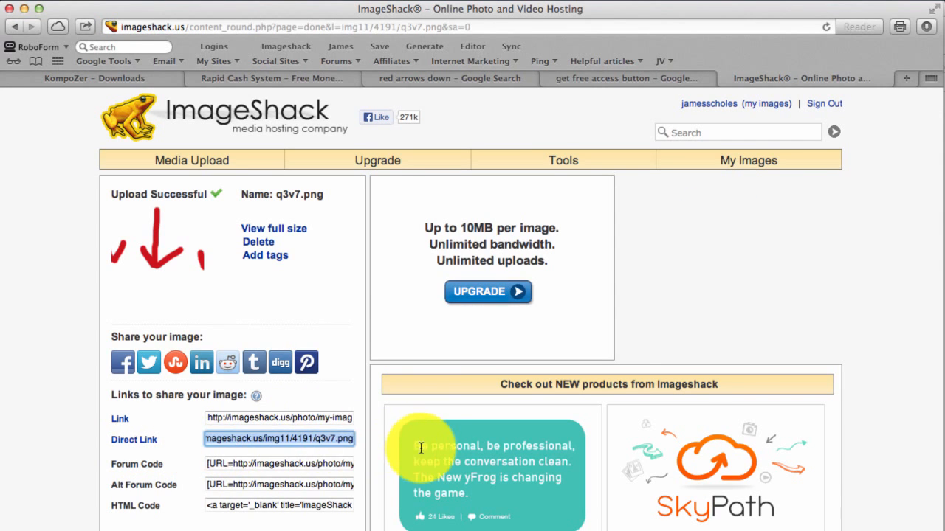
right_click(320, 440)
left_click(358, 499)
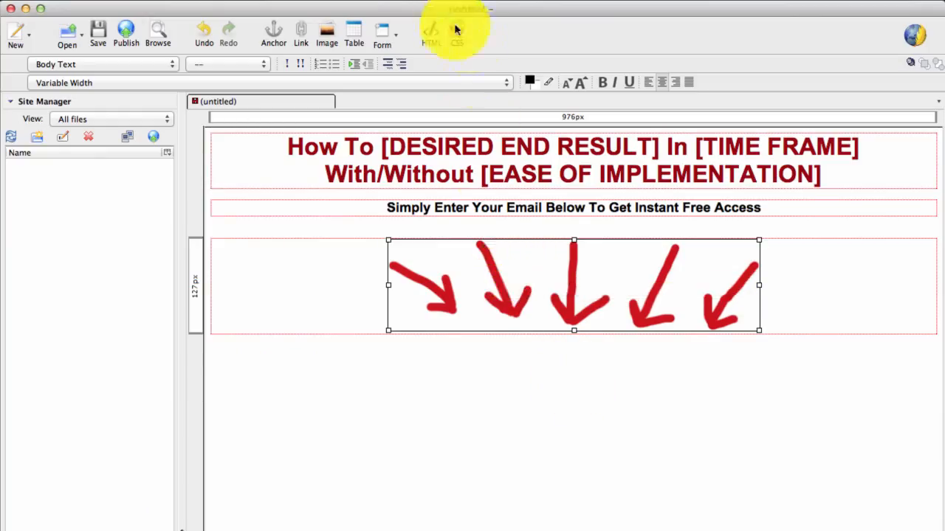
left_click(327, 31)
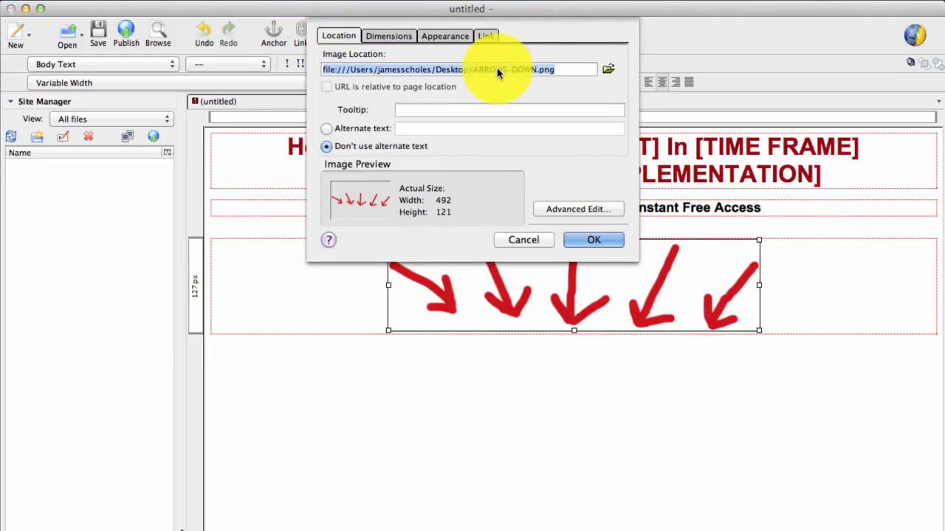
key("BackSpace")
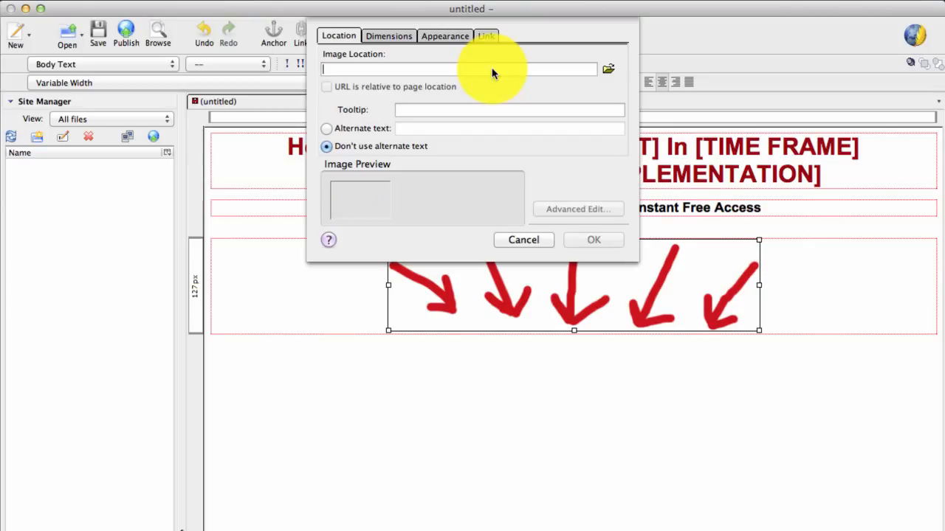
right_click(493, 73)
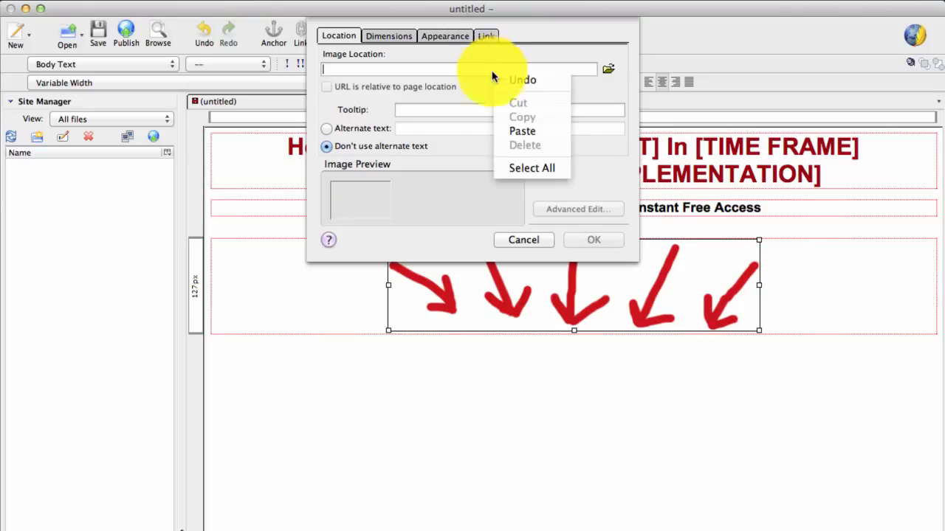
left_click(515, 135)
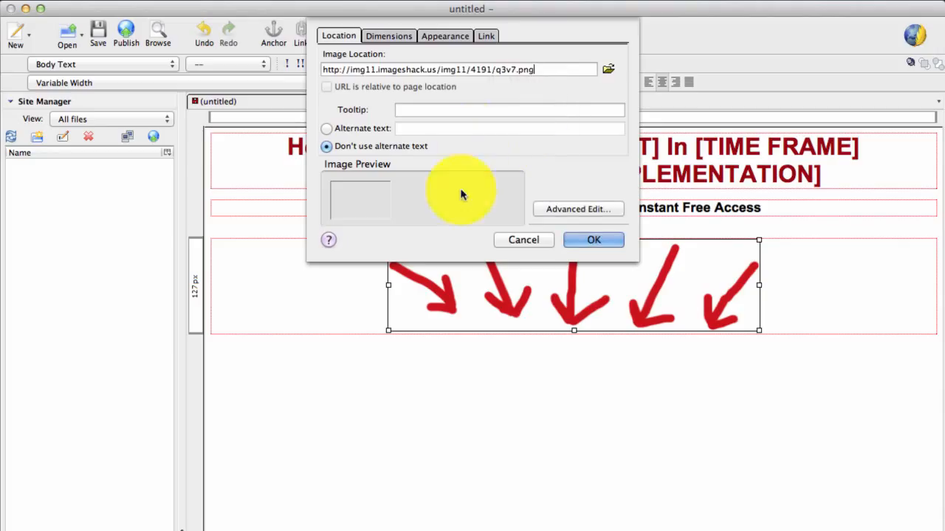
key("Return")
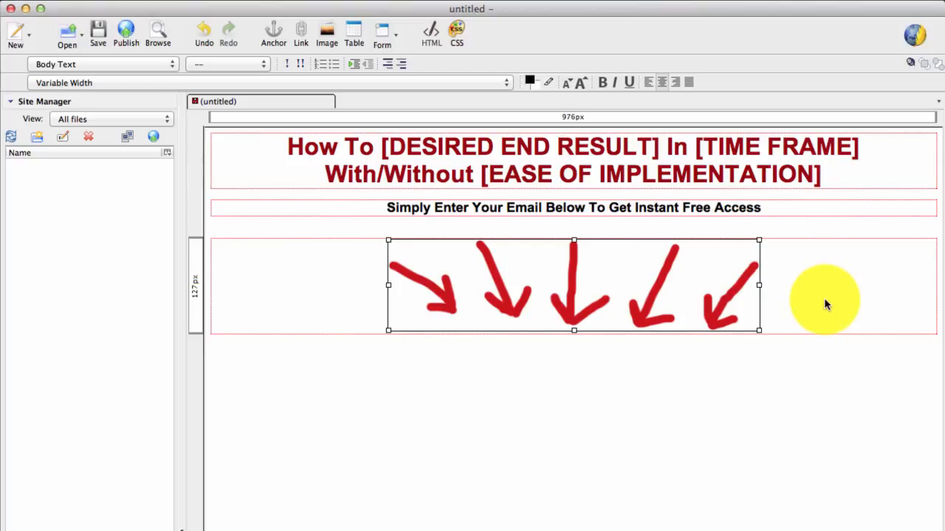
Add the placeholder text XXXXXXXXXXXXXXX on a new line below the arrows image.
left_click(826, 305)
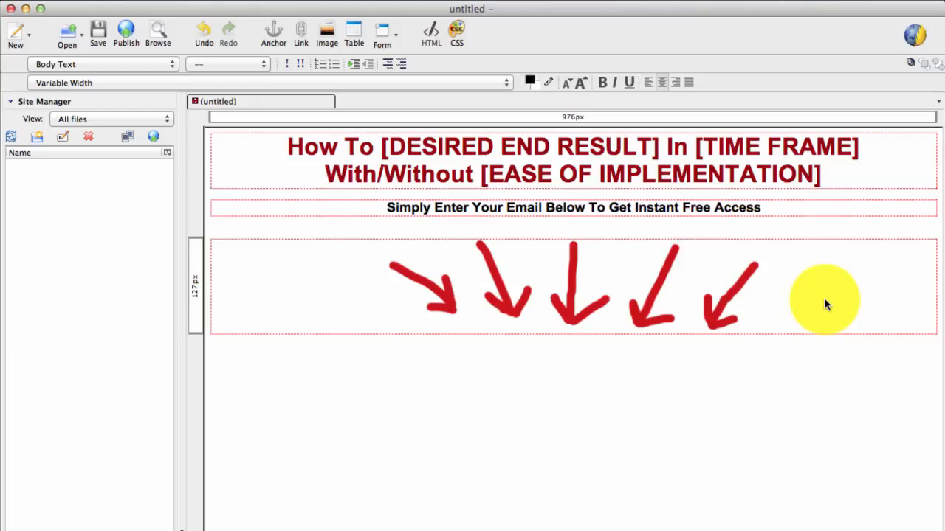
key("Return")
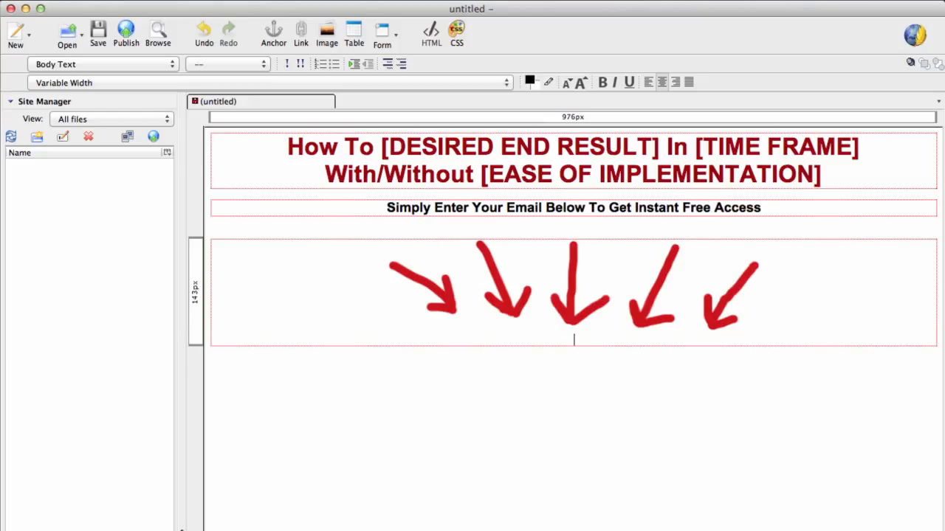
type("XXXXXXXXXXXXXXX")
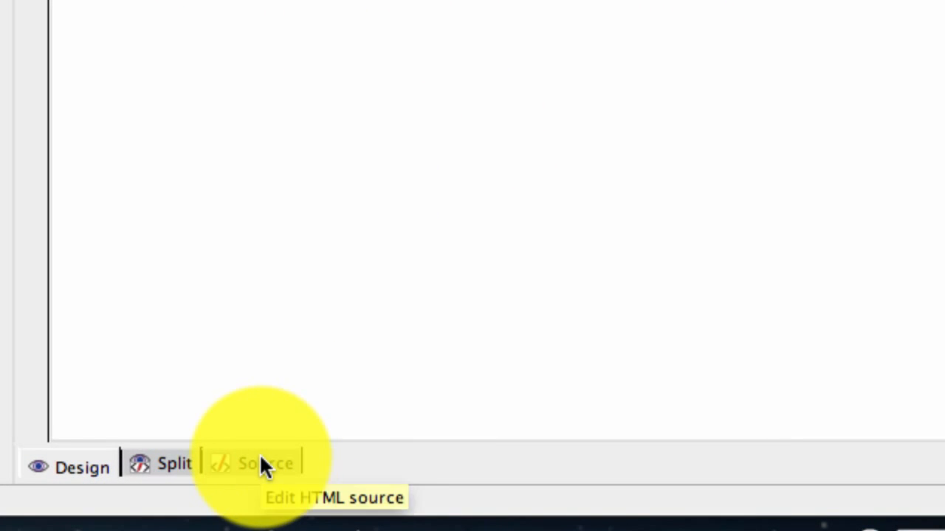
Show the page's HTML source and select the whole XXXXXXXXXXXXXXX placeholder below the arrows image code.
left_click(260, 461)
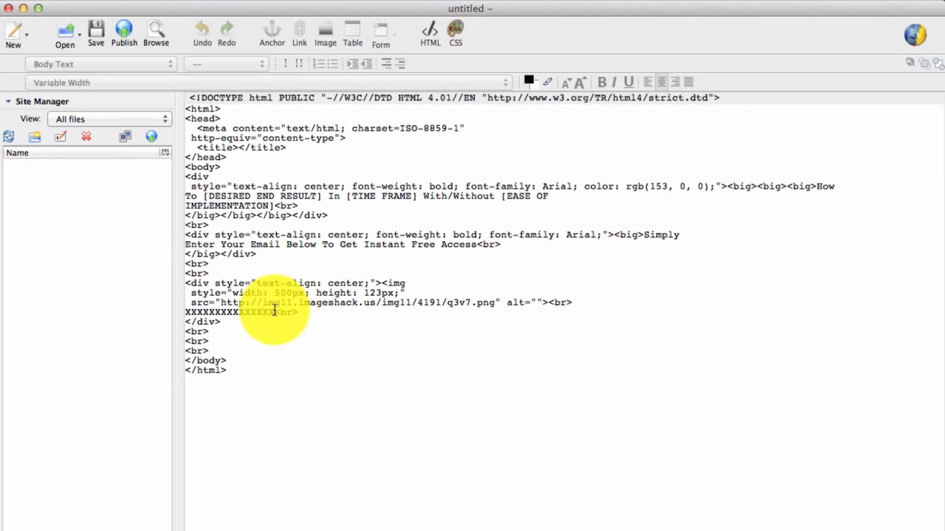
left_click_drag(253, 310, 212, 310)
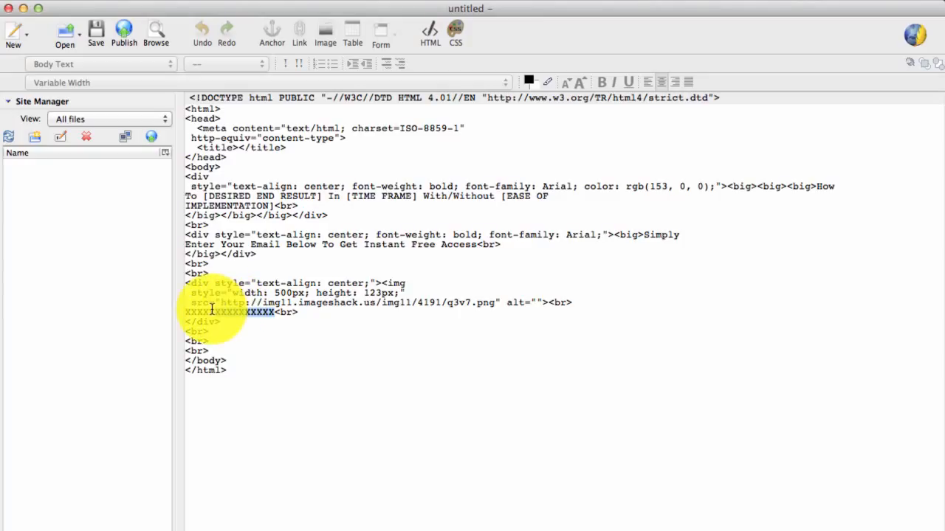
left_click_drag(212, 310, 191, 308)
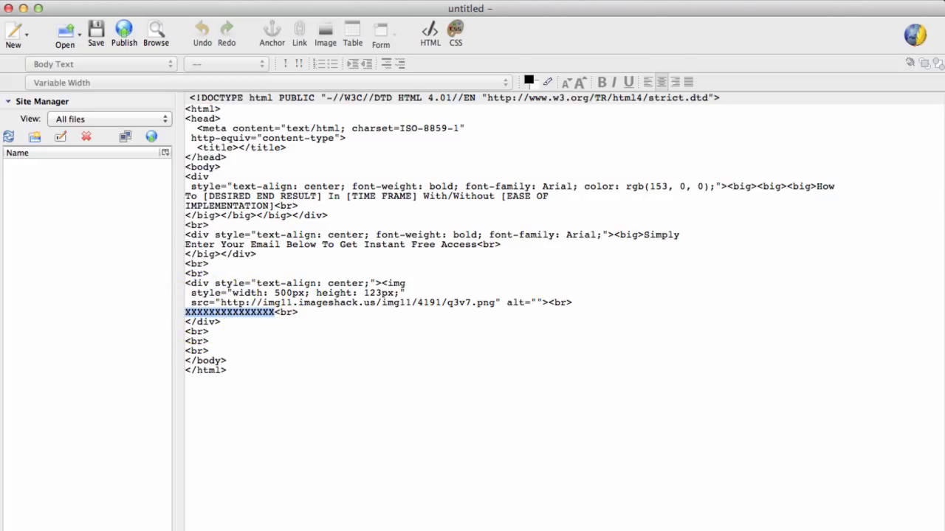
Switch to the browser and examine the headline and the offer line above the arrows on the Rapid Cash System squeeze page.
left_click_drag(651, 343, 511, 338)
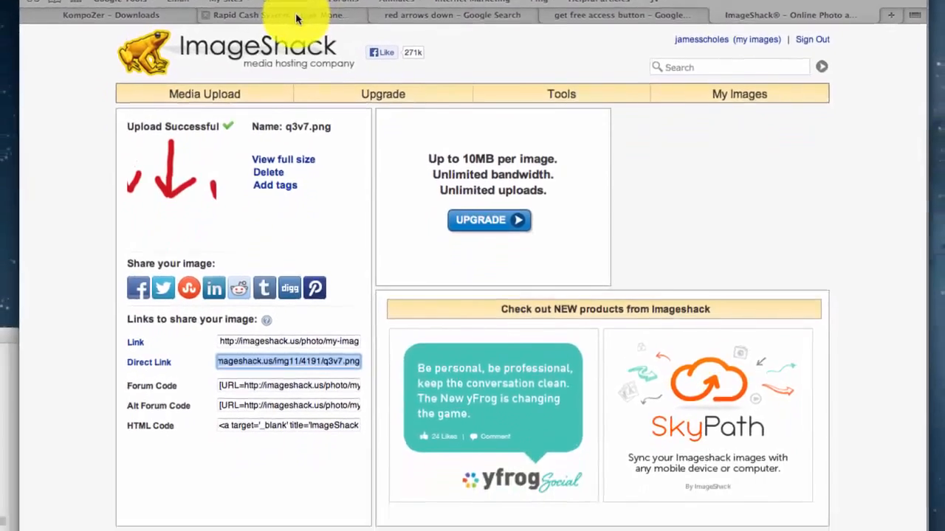
left_click(295, 17)
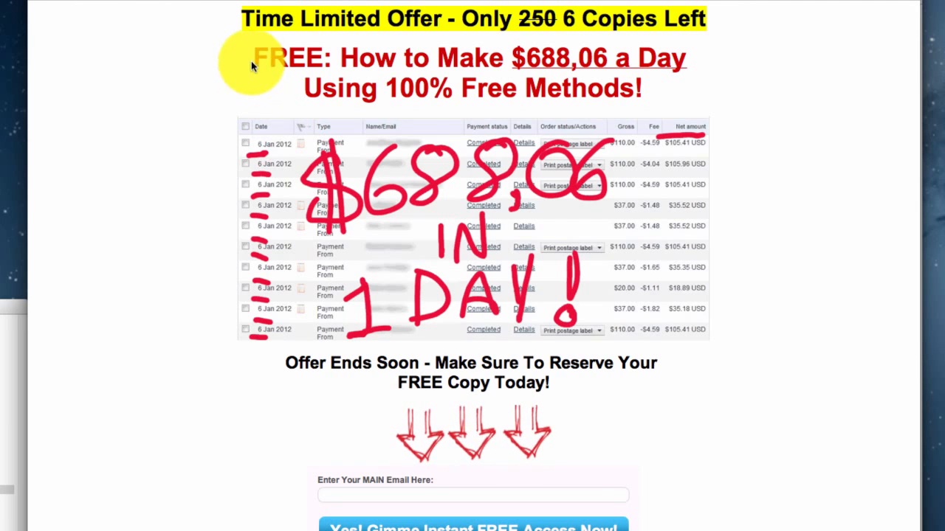
left_click_drag(253, 64, 639, 95)
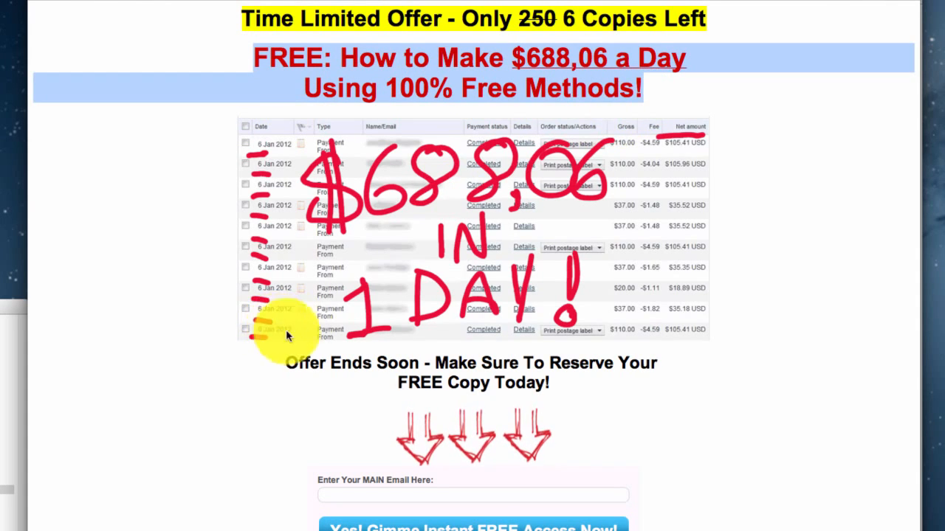
left_click_drag(285, 362, 534, 378)
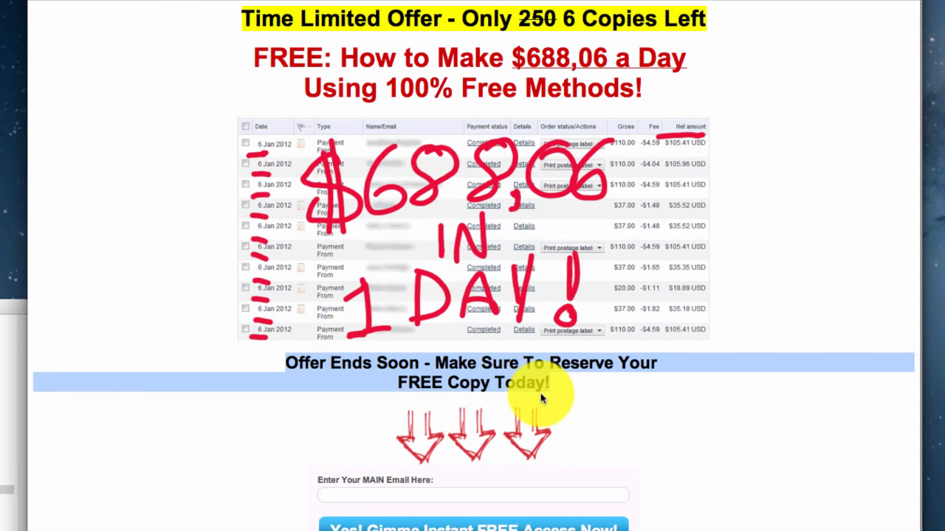